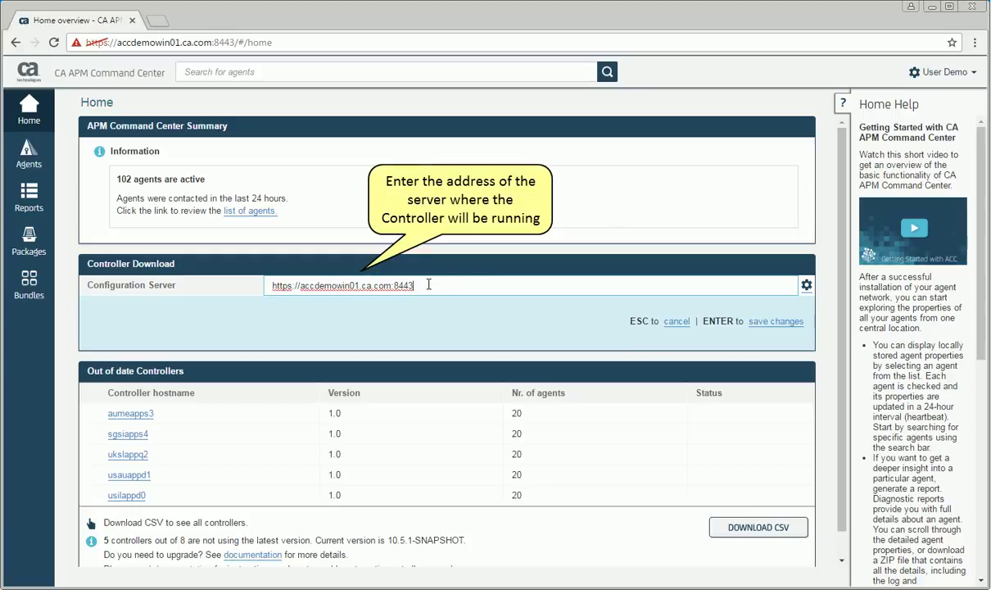
left_click_drag(427, 284, 318, 288)
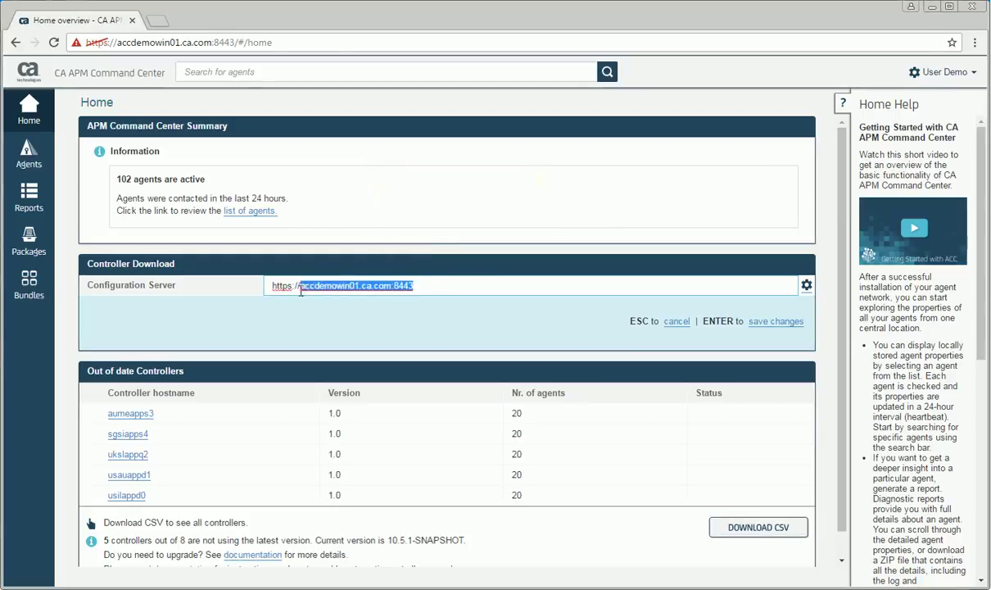
type("server2.exampl")
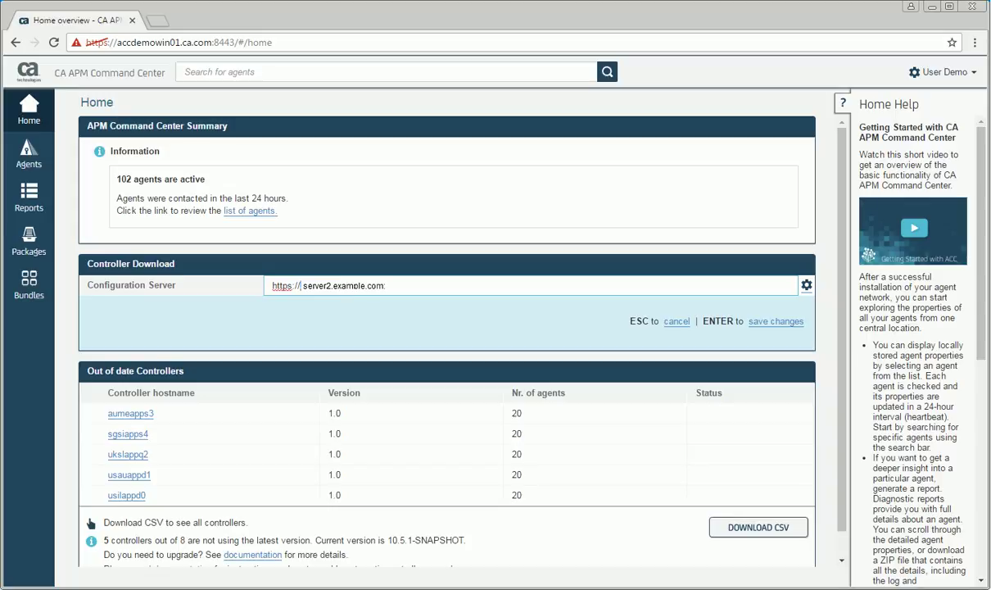
key("End")
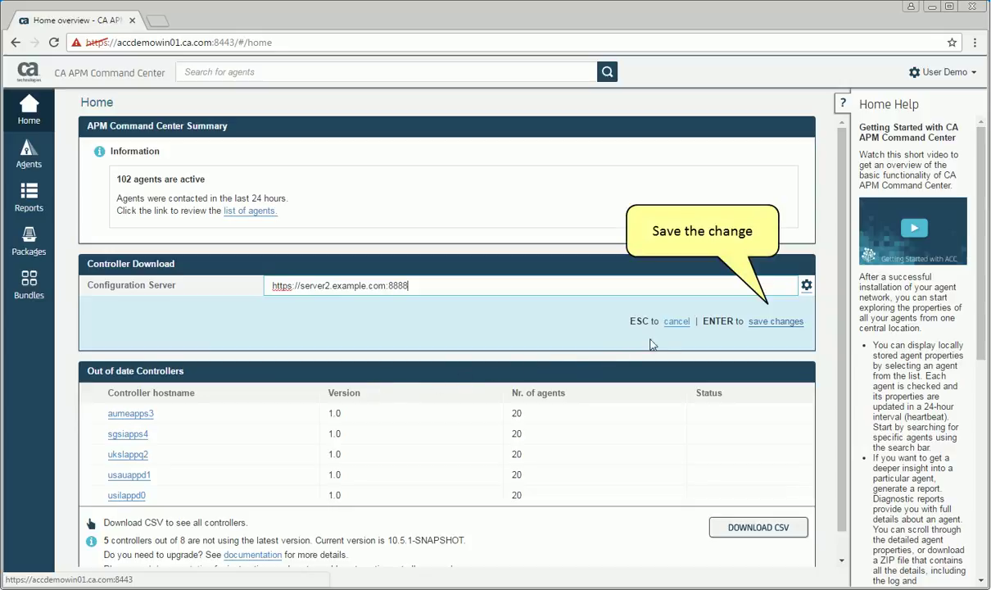
left_click(770, 322)
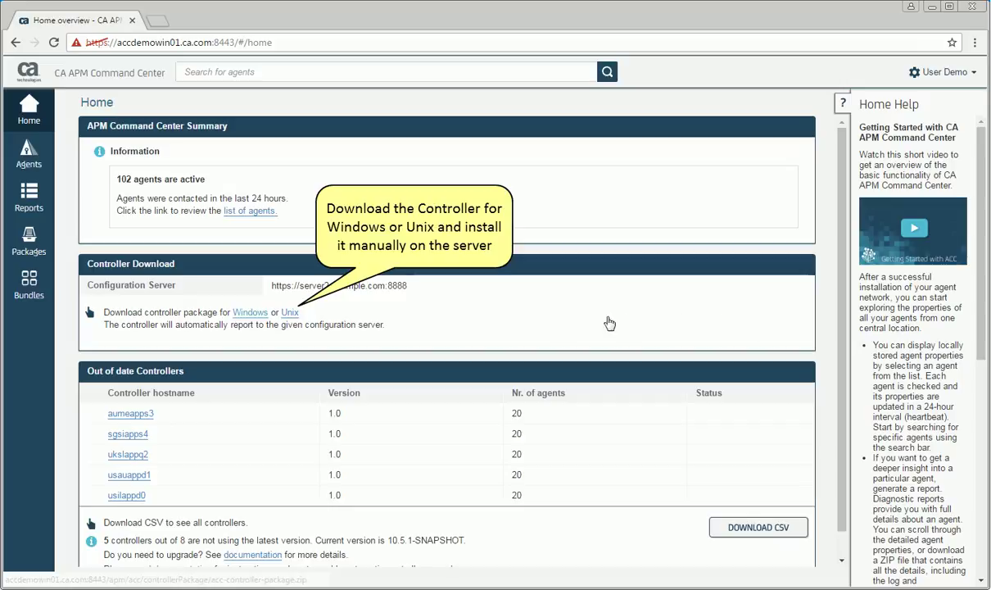
left_click(243, 311)
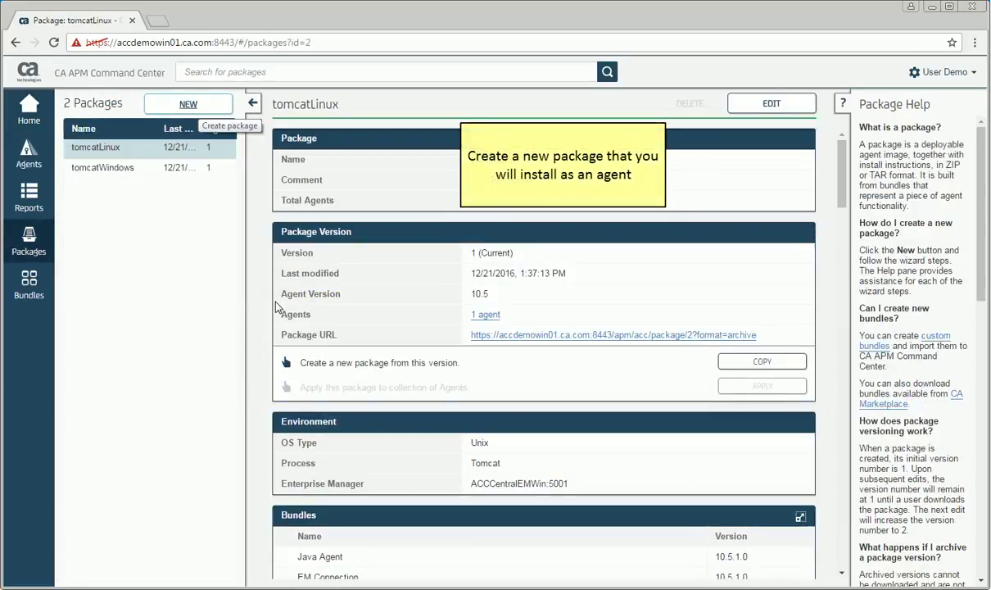
Create and save an agent package named New Package for Windows with the Enterprise Manager address server1.example.com:8443.
left_click(191, 103)
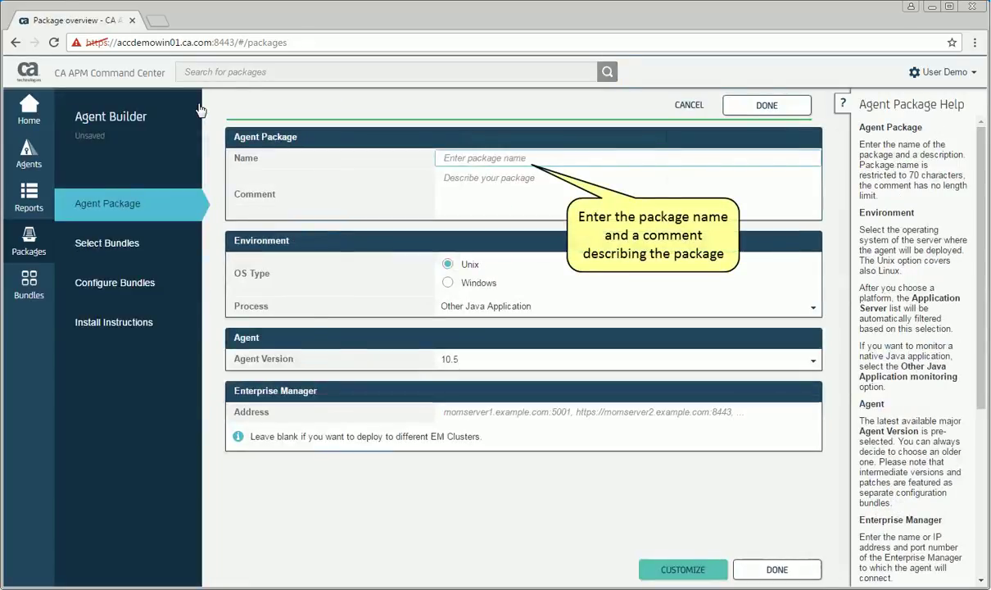
left_click(489, 157)
type("New Package")
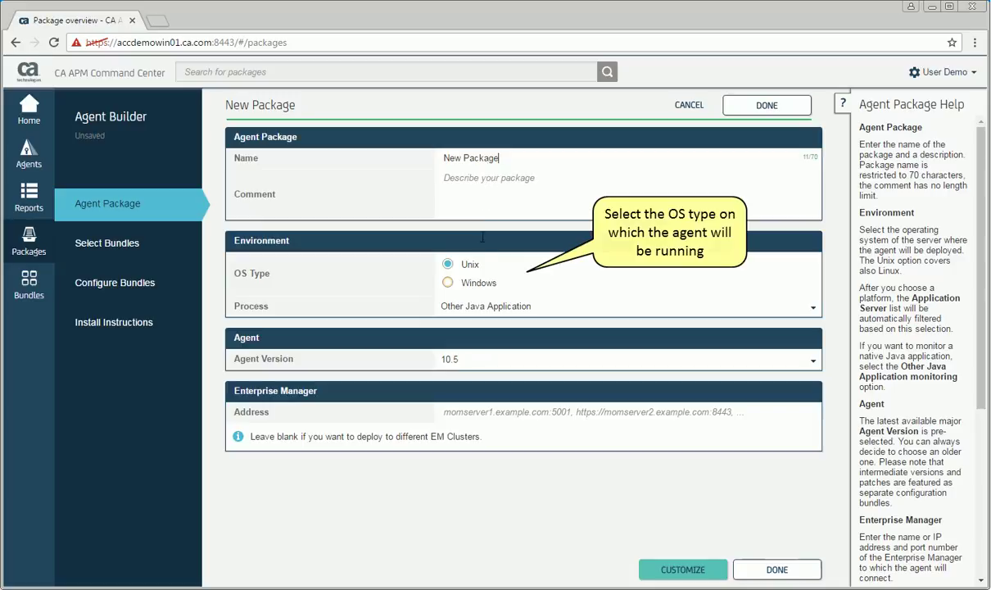
left_click(479, 283)
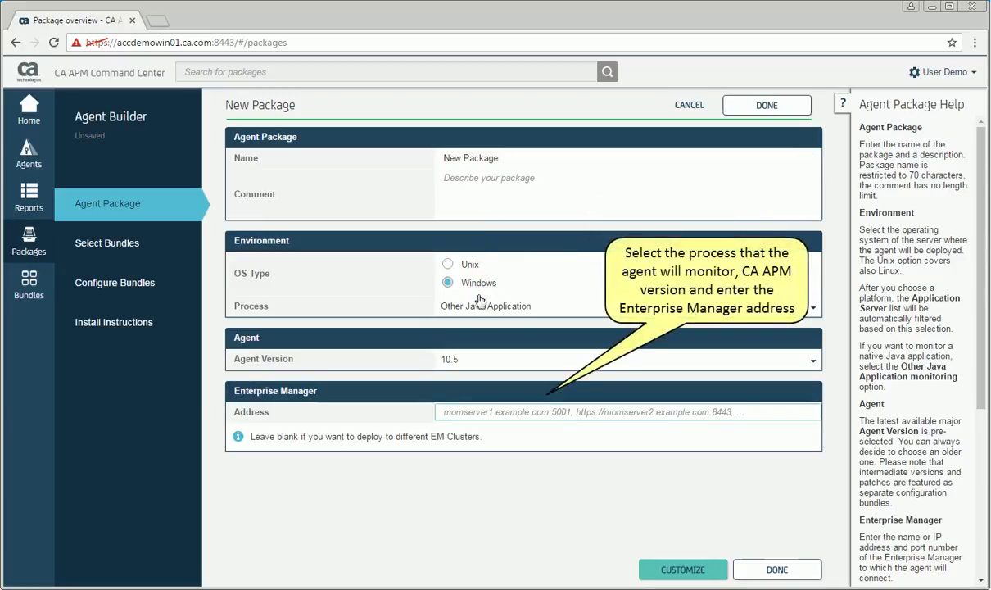
left_click(488, 409)
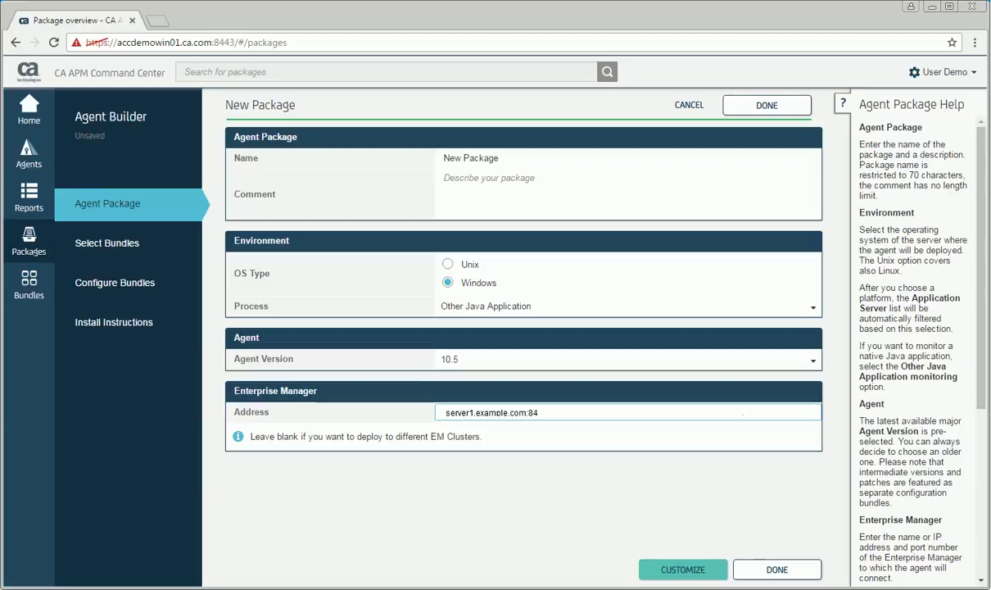
left_click(582, 459)
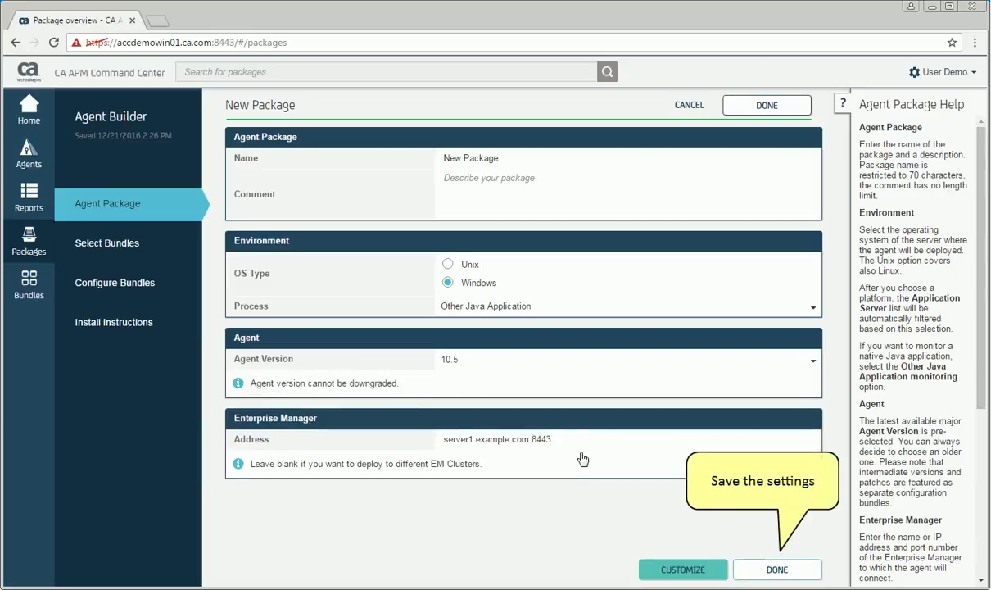
left_click(778, 571)
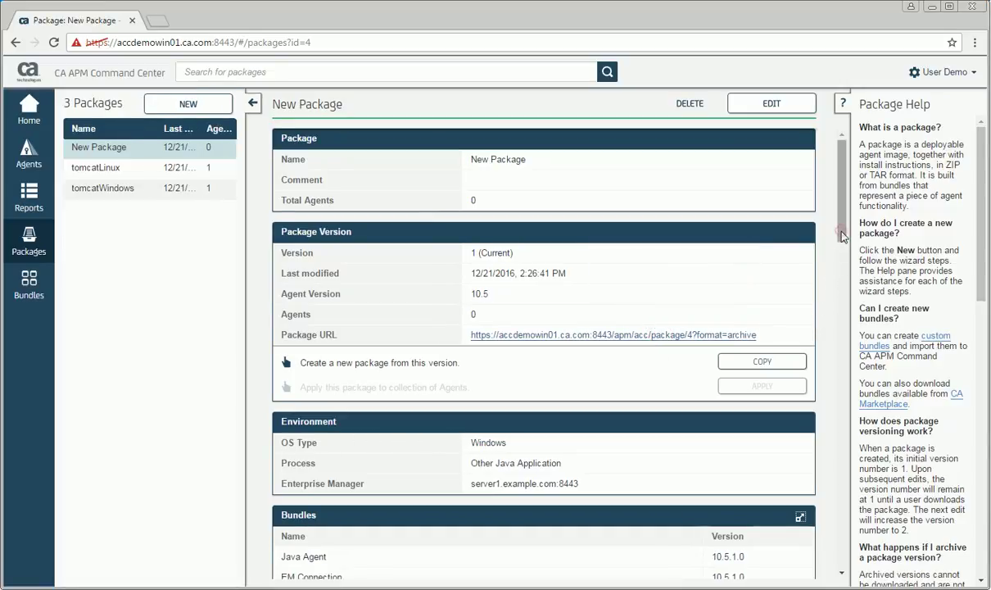
left_click_drag(841, 236, 841, 439)
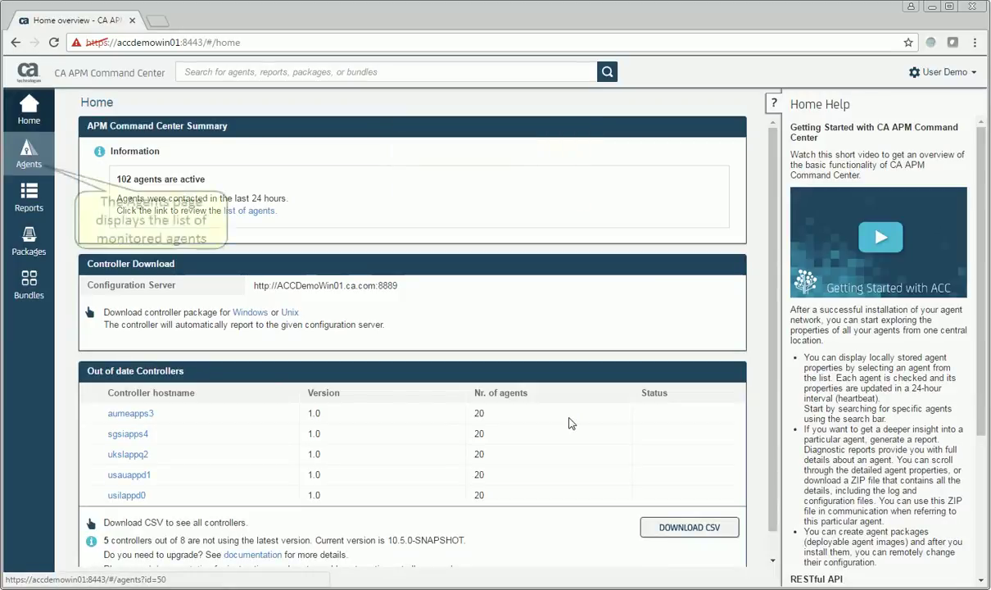
Generate a diagnostic report for the ukslappq2 Weblogic Savings-9 agent and review it among the reports.
left_click(31, 154)
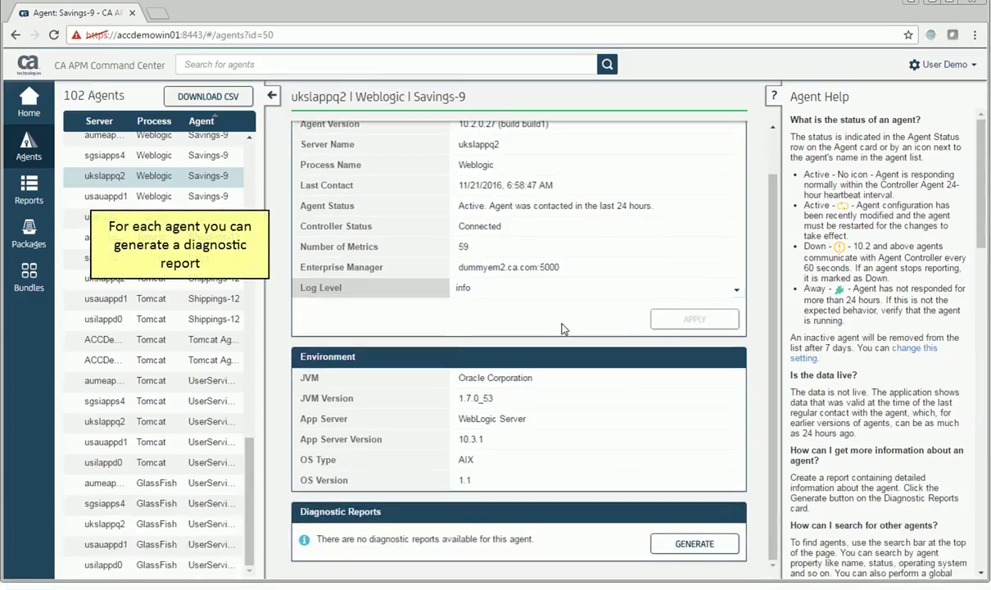
left_click(692, 543)
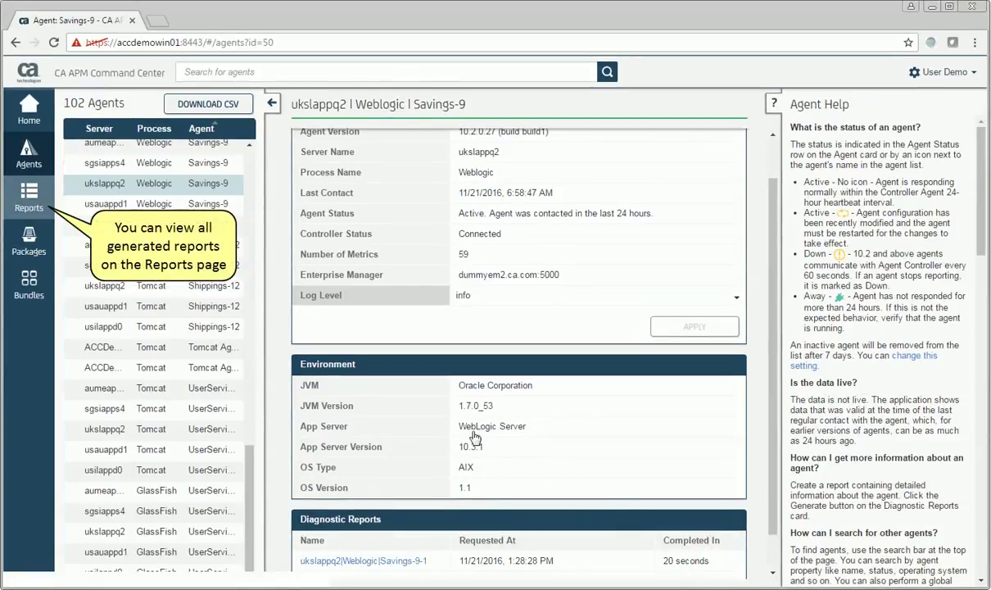
left_click(28, 201)
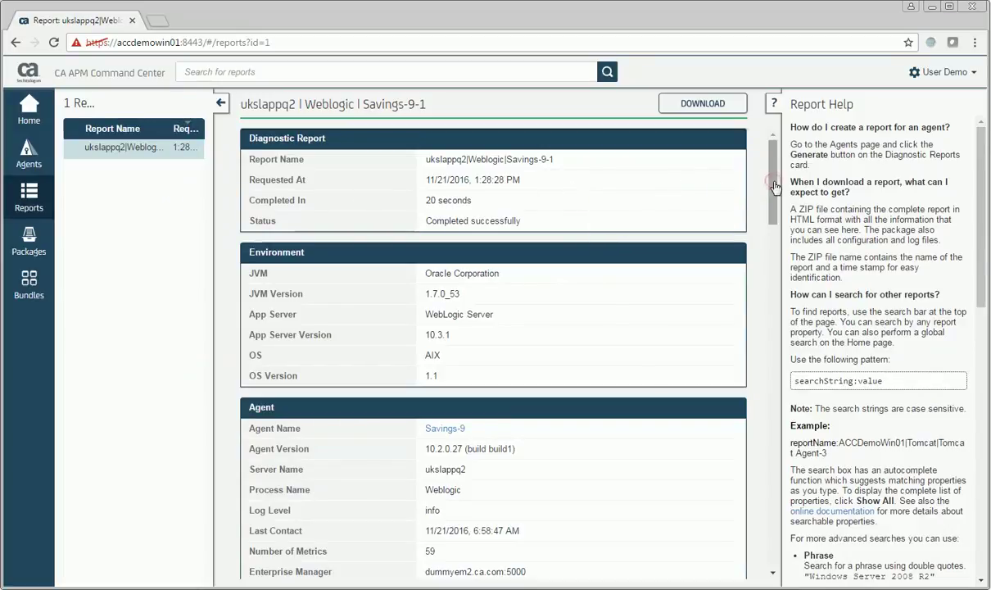
left_click_drag(775, 186, 790, 536)
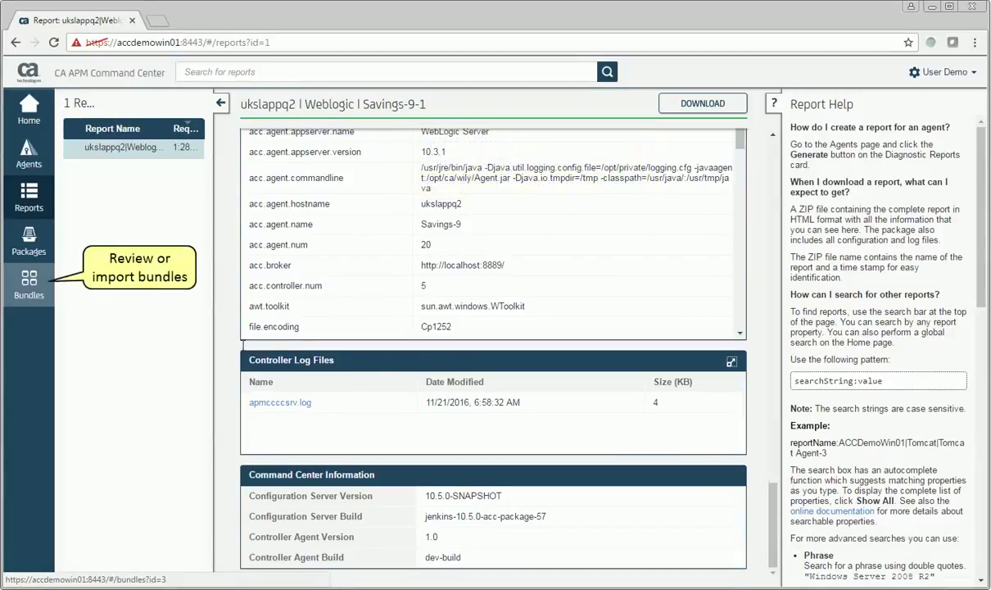
View the bundles list, and open the tomcatWindows package for editing at its bundle selection.
left_click(25, 293)
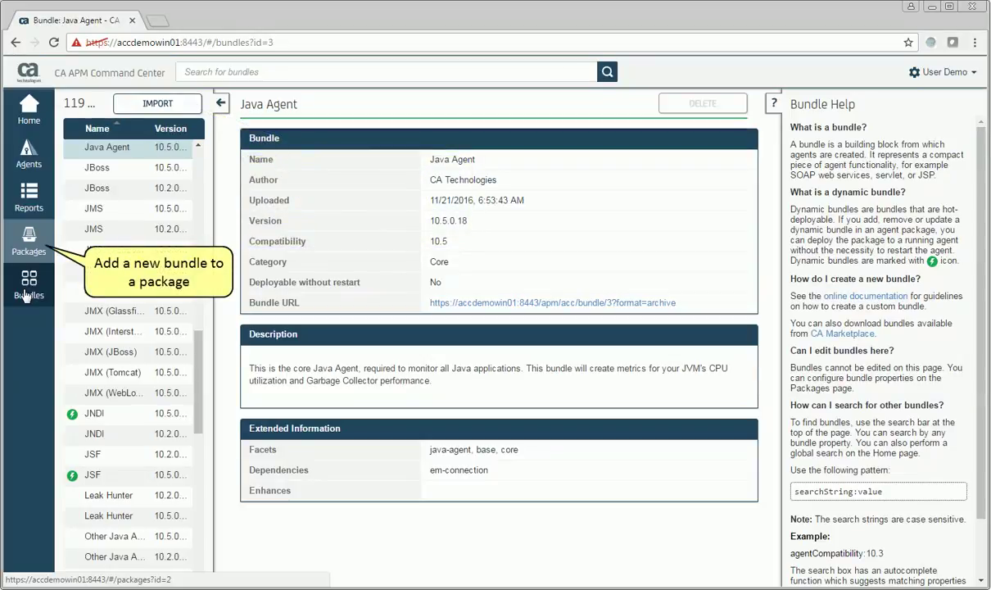
left_click(34, 246)
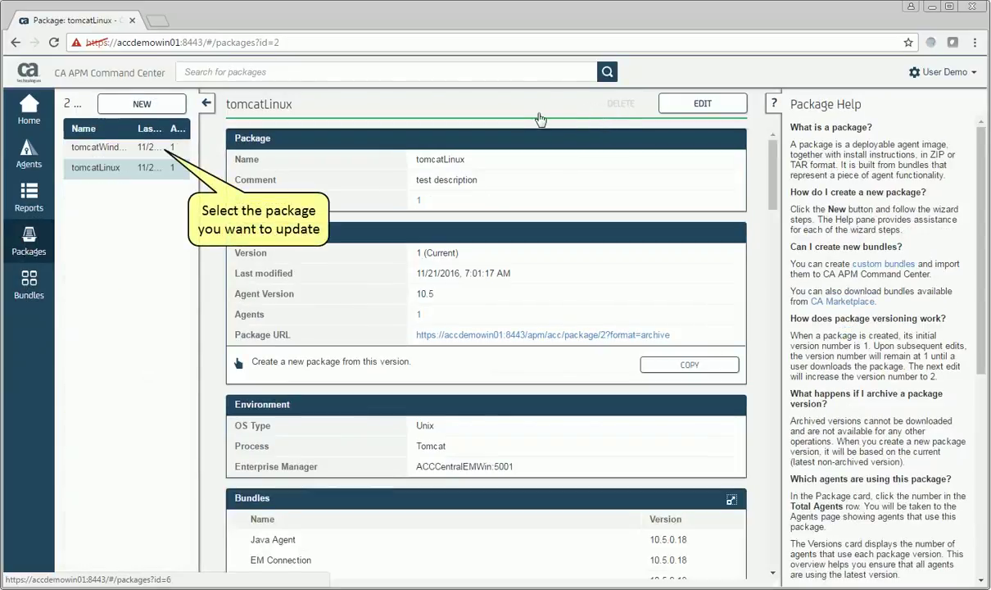
left_click(122, 151)
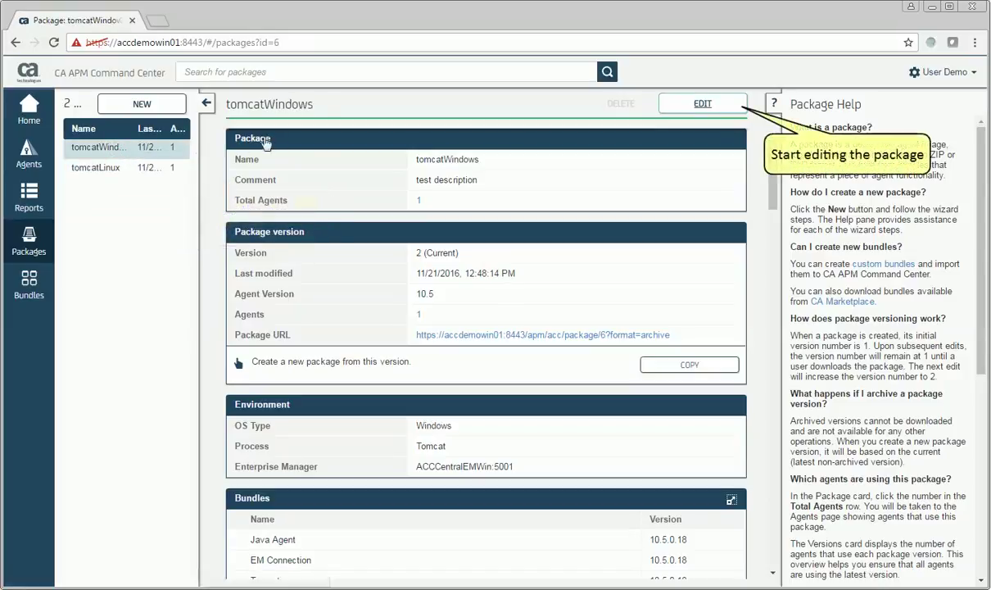
left_click(711, 104)
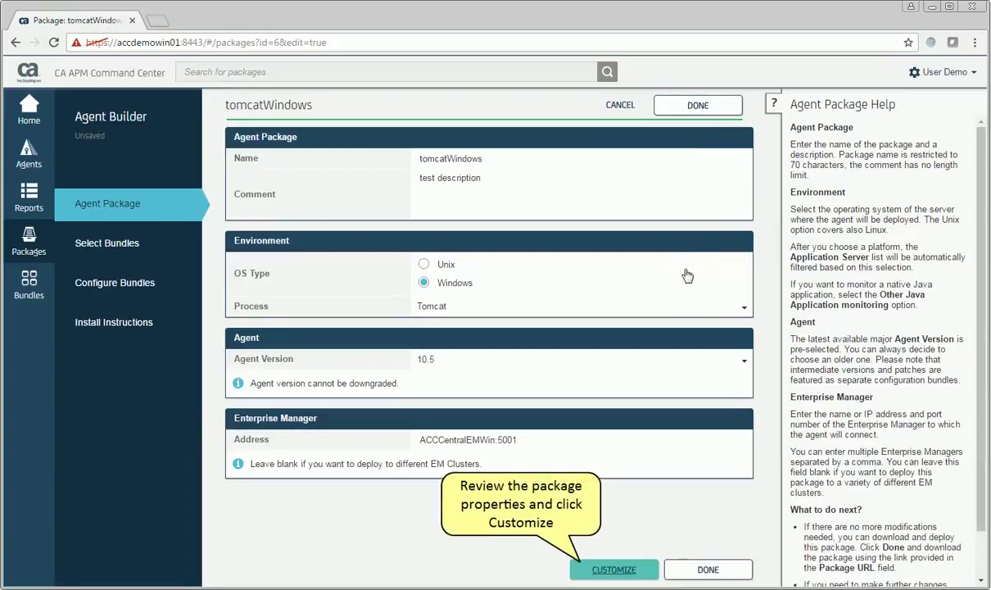
left_click(632, 570)
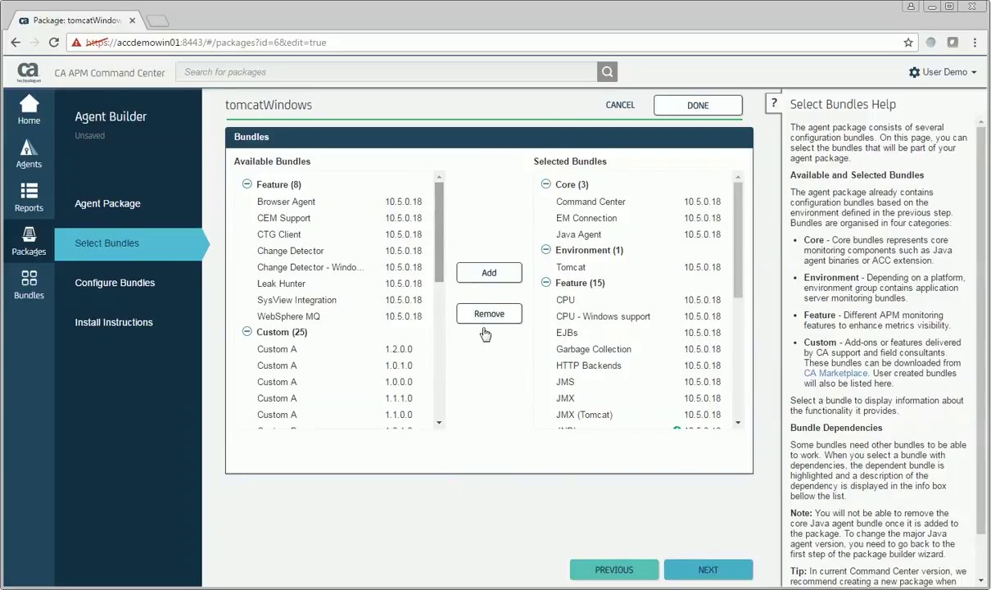
Add the Custom Dynamic A 1.2.1 bundle to the tomcatWindows package and continue to the bundle configuration.
left_click_drag(437, 255, 415, 335)
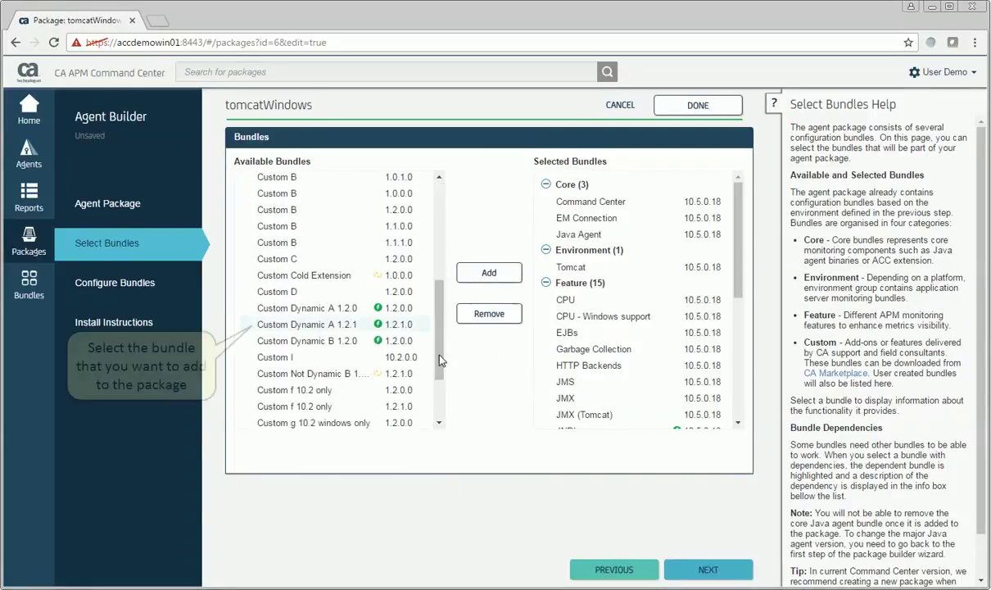
left_click(364, 325)
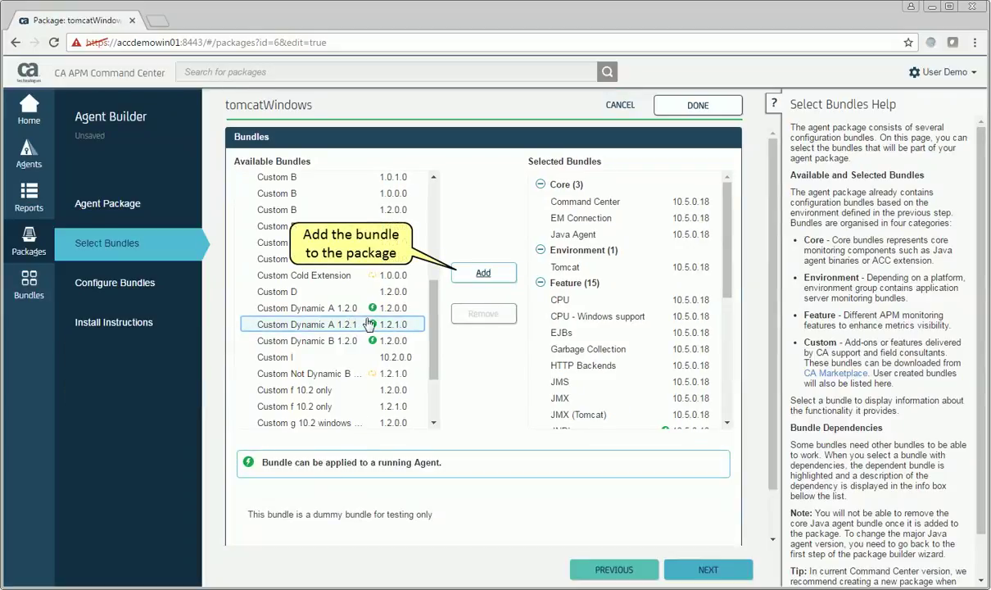
left_click(474, 275)
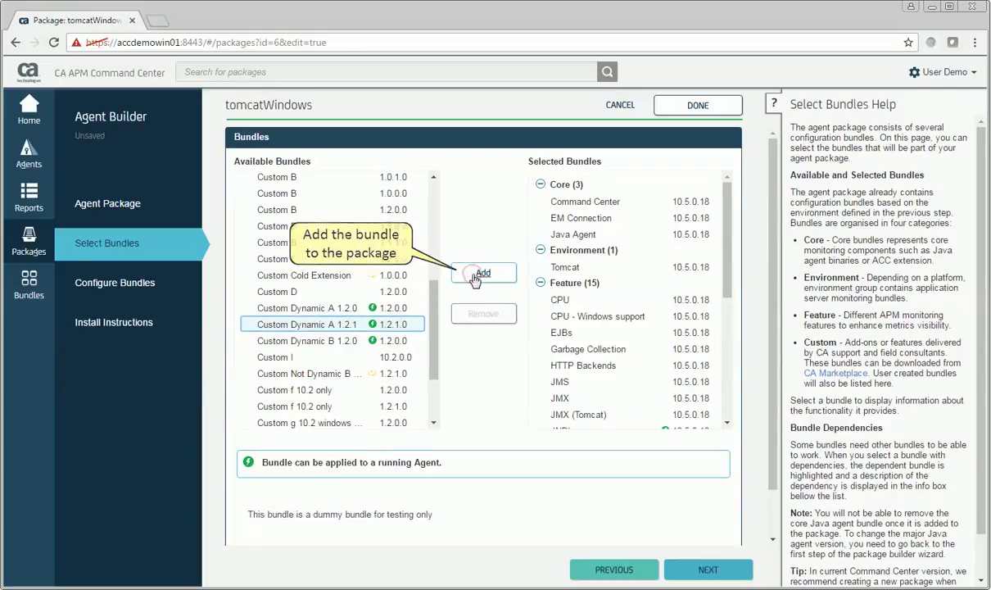
left_click(707, 571)
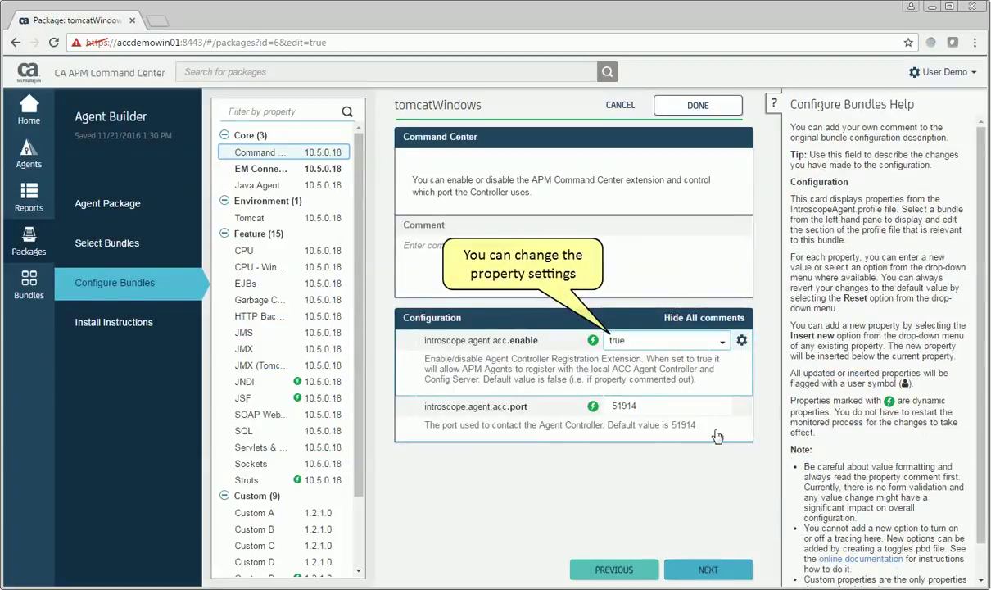
Keep the Command Center bundle's introscope.agent.acc.enable property set to true and continue to the installation instructions.
left_click(720, 343)
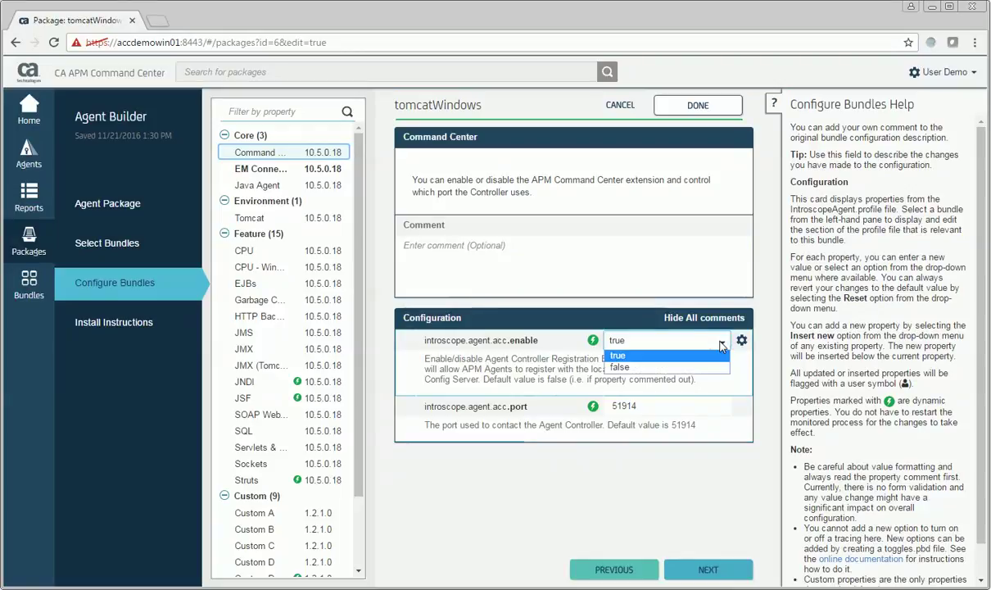
left_click(681, 336)
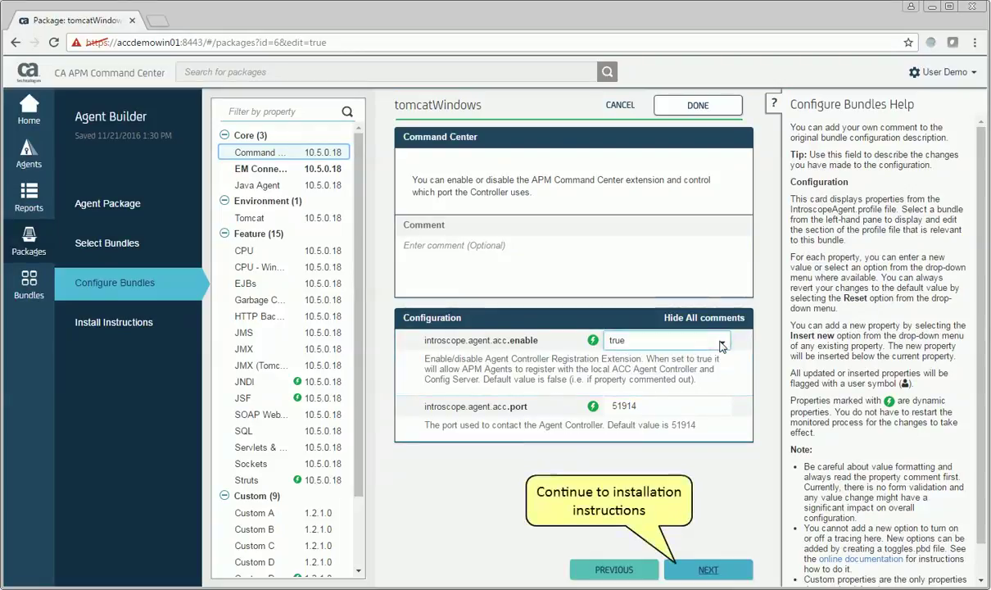
left_click(706, 569)
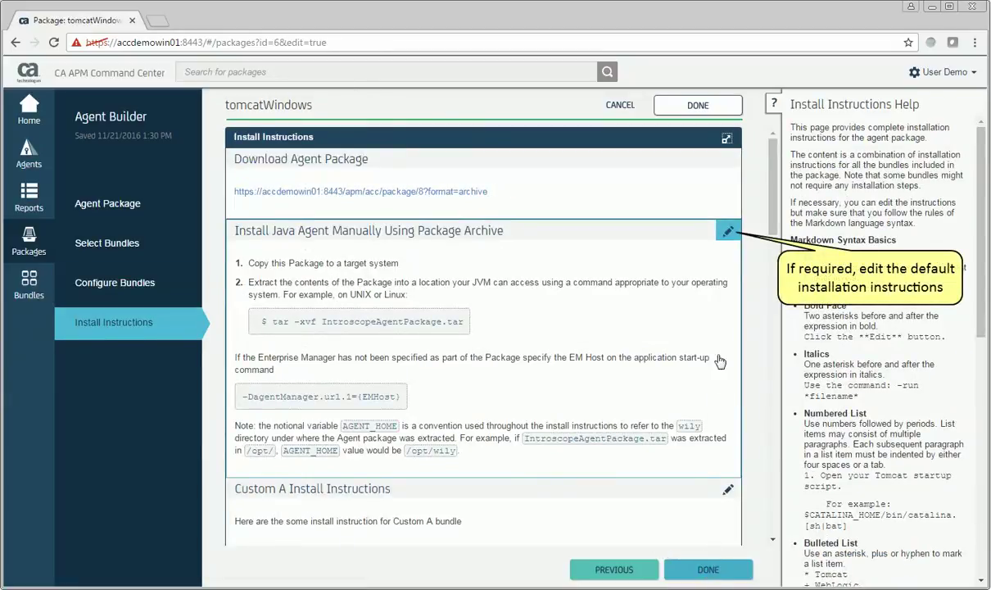
Check the editable Java Agent install instructions without changing them and save the tomcatWindows package.
left_click(726, 234)
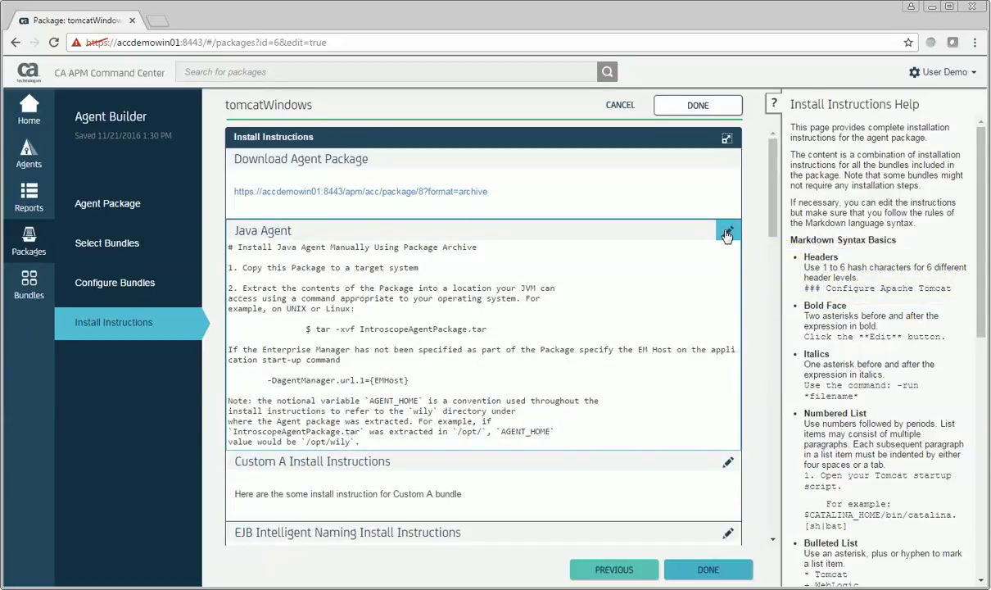
left_click(726, 234)
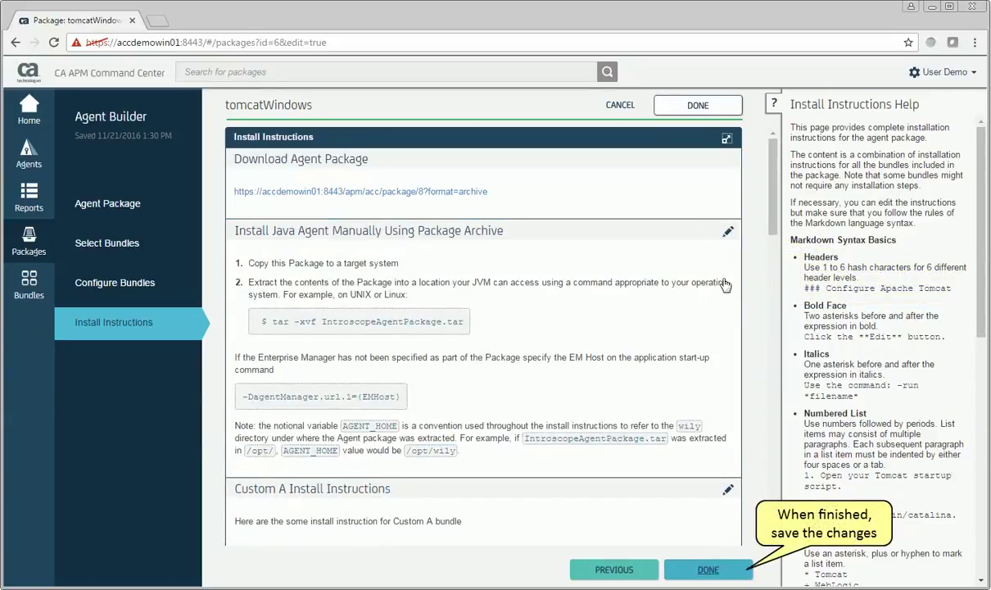
left_click(719, 568)
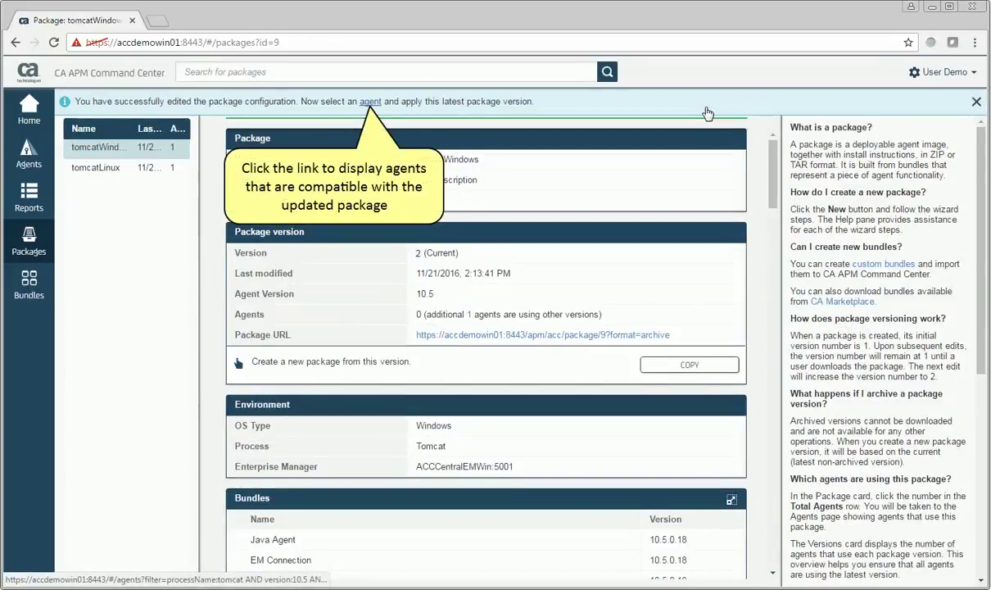
Display the agents compatible with the updated package and select tomcatWindows version 2 as the Tomcat Agent's configuration package.
left_click(369, 102)
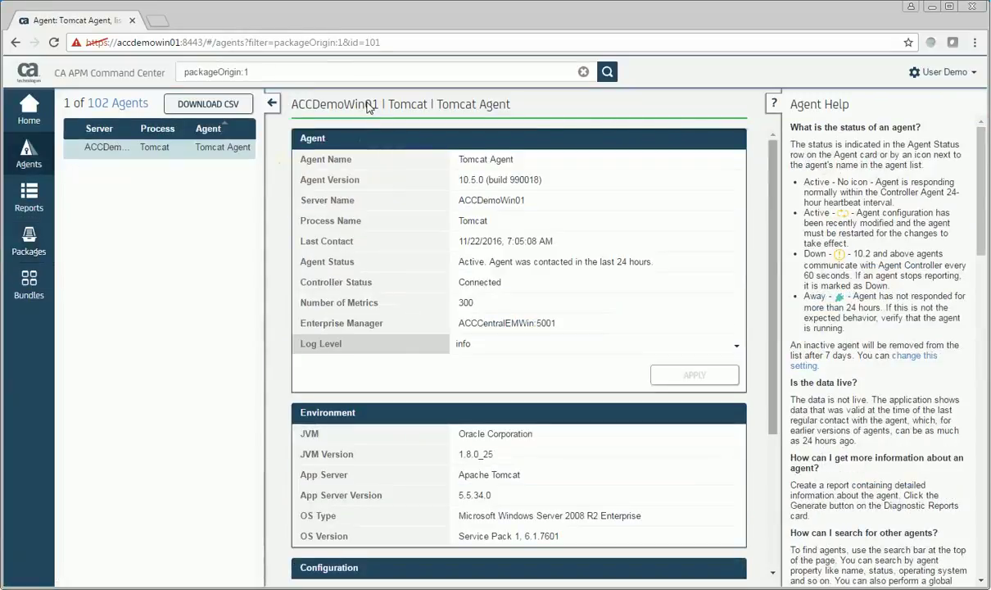
scroll(773, 200, "down", 3)
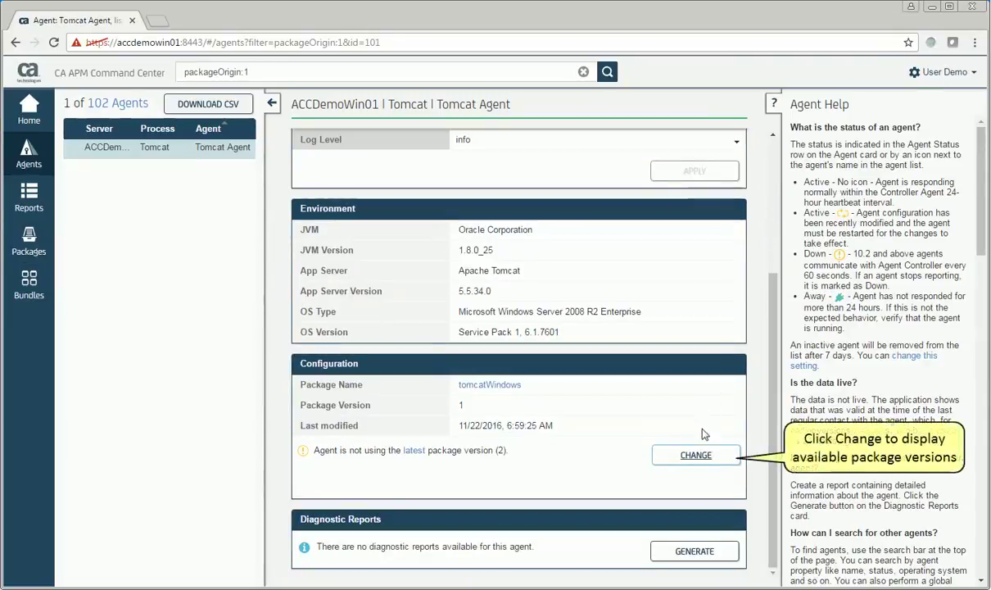
left_click(694, 456)
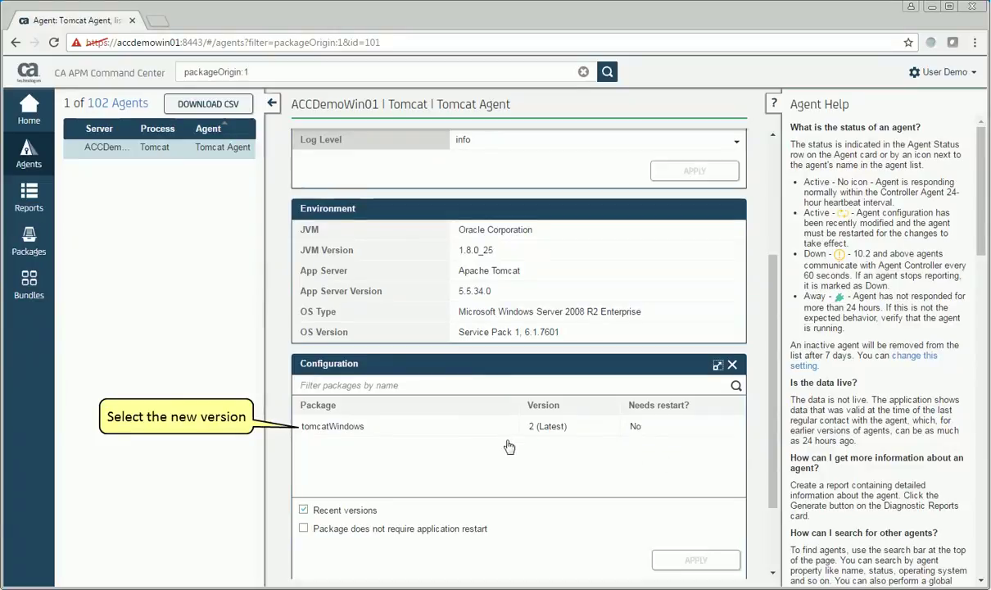
left_click(360, 433)
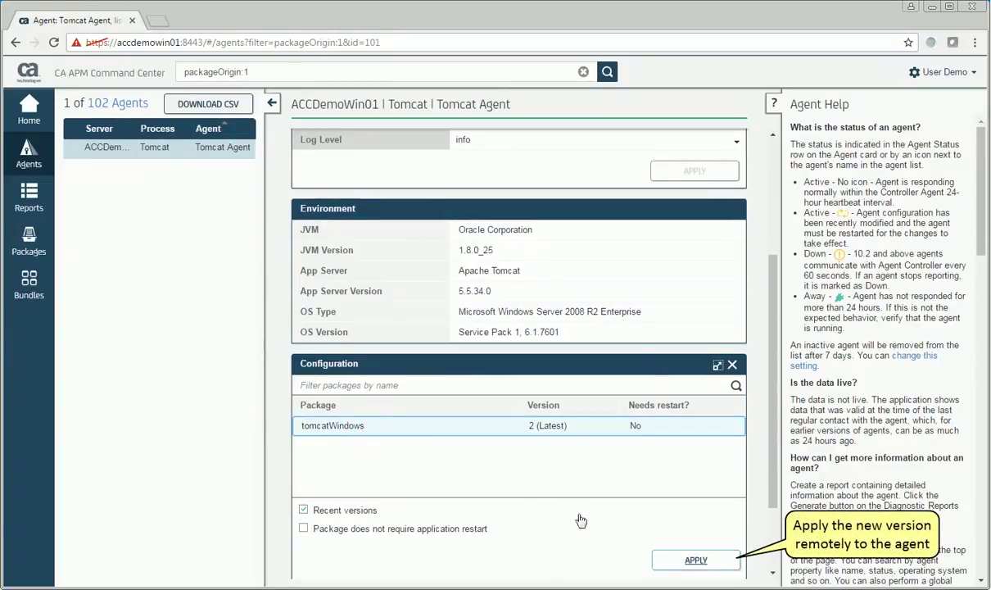